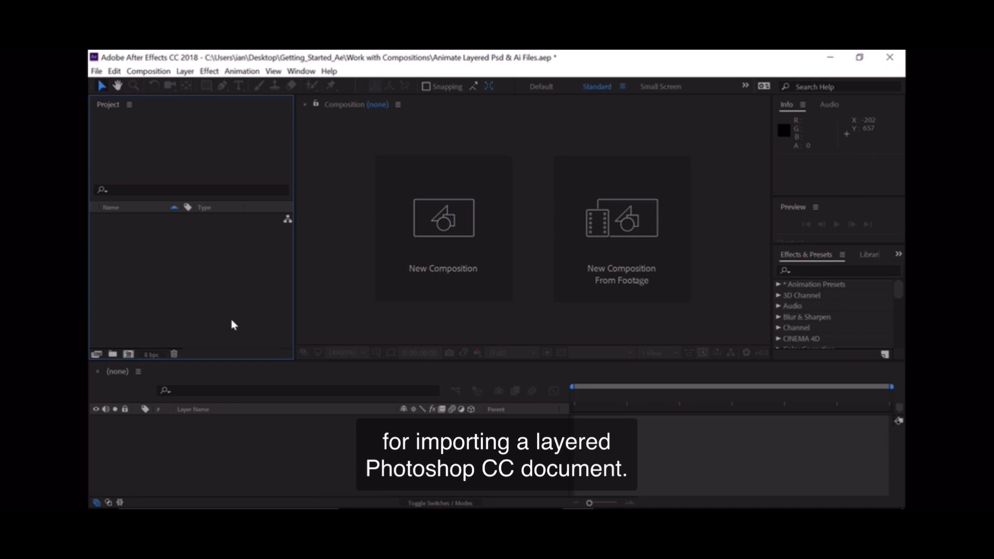
Import the Owl_Preserve Illustrator file from the Assets folder as Composition - Retain Layer Sizes.
{"action": "double_click", "coordinate": [231, 321]}
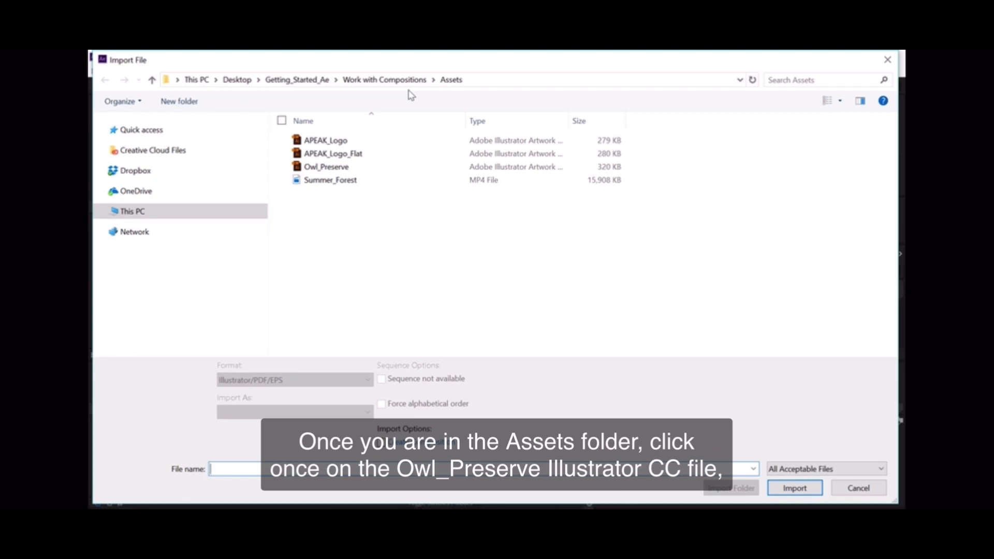
{"action": "left_click", "coordinate": [338, 169]}
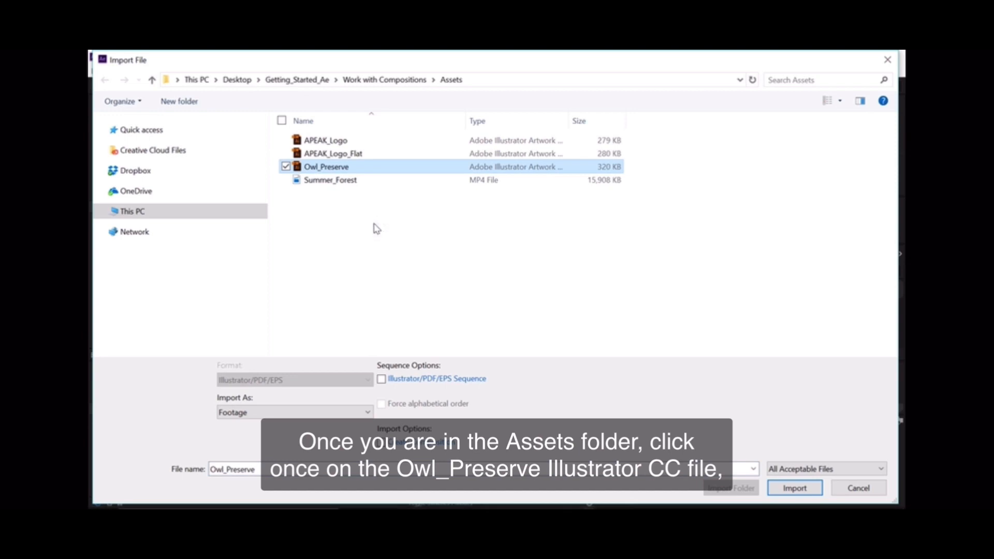
{"action": "left_click", "coordinate": [306, 413]}
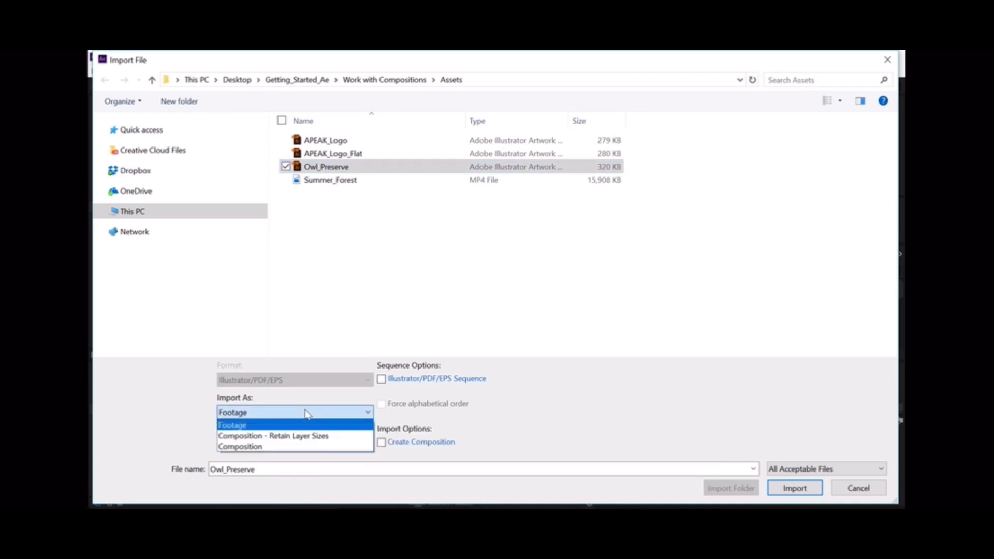
{"action": "left_click", "coordinate": [340, 438]}
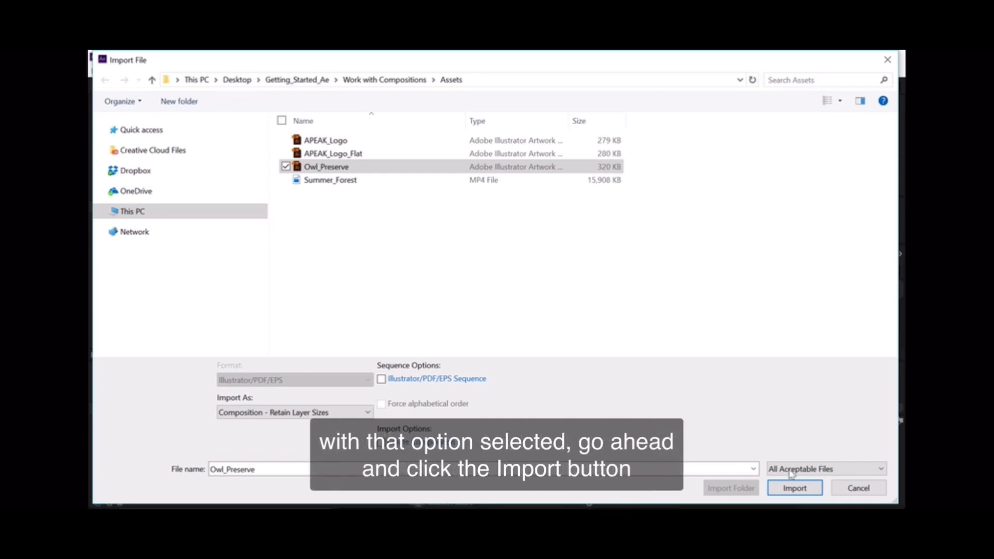
{"action": "left_click", "coordinate": [778, 489]}
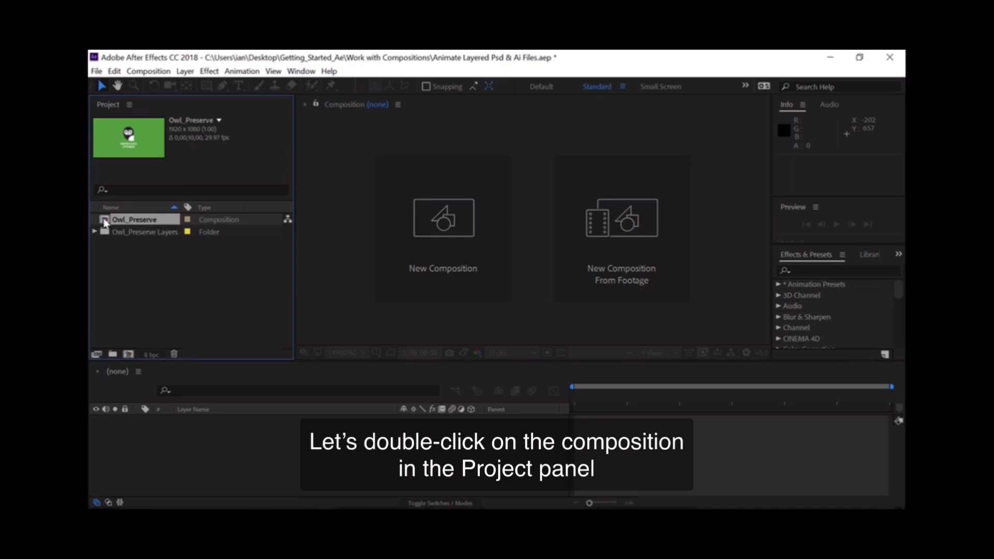
Open the Owl_Preserve composition and enlarge the timeline area enough to show all nine layers.
{"action": "double_click", "coordinate": [106, 223]}
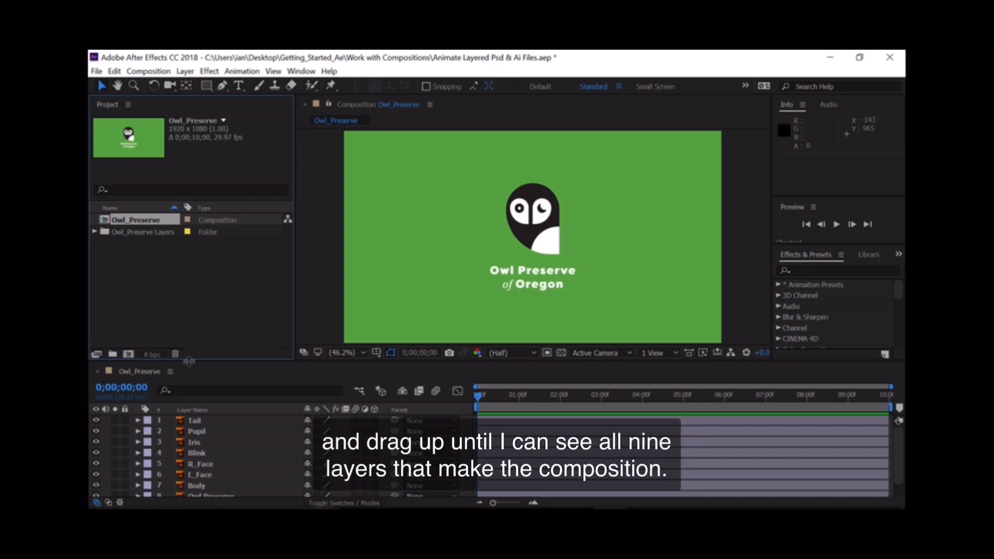
{"action": "left_click_drag", "start_coordinate": [189, 362], "coordinate": [188, 333]}
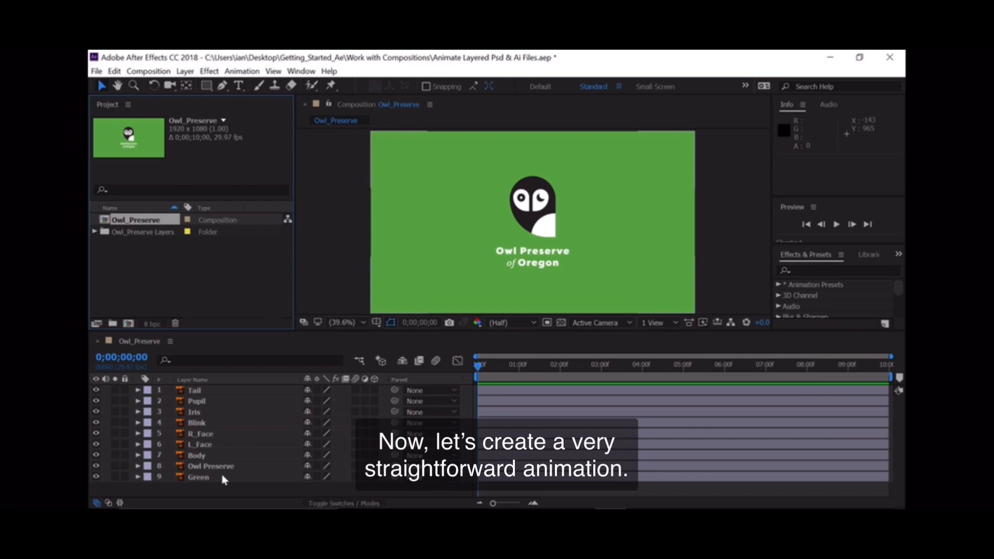
{"action": "left_click", "coordinate": [334, 234]}
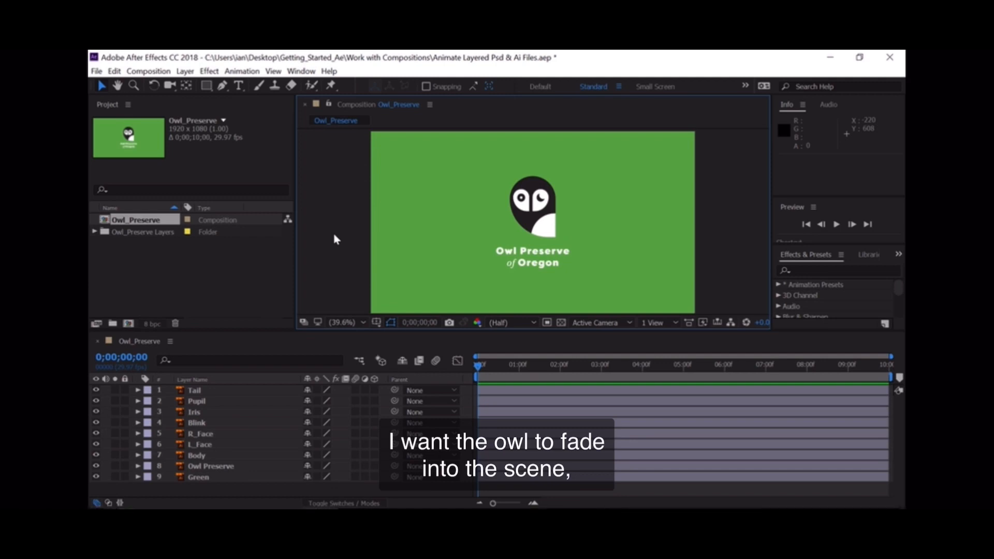
Move the Owl Preserve text layer to the top of the layer stack and reveal its Opacity property.
{"action": "left_click", "coordinate": [513, 257]}
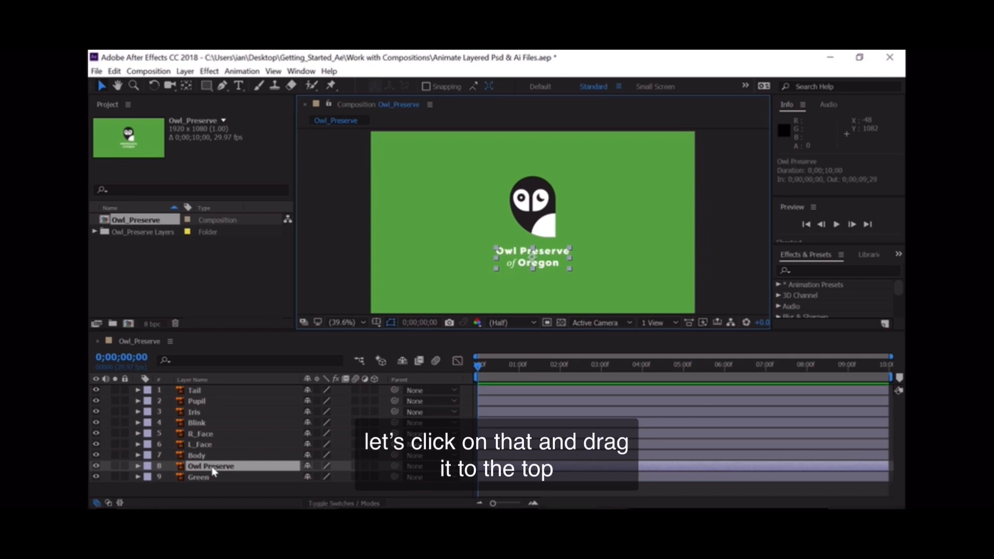
{"action": "left_click_drag", "start_coordinate": [212, 470], "coordinate": [212, 392]}
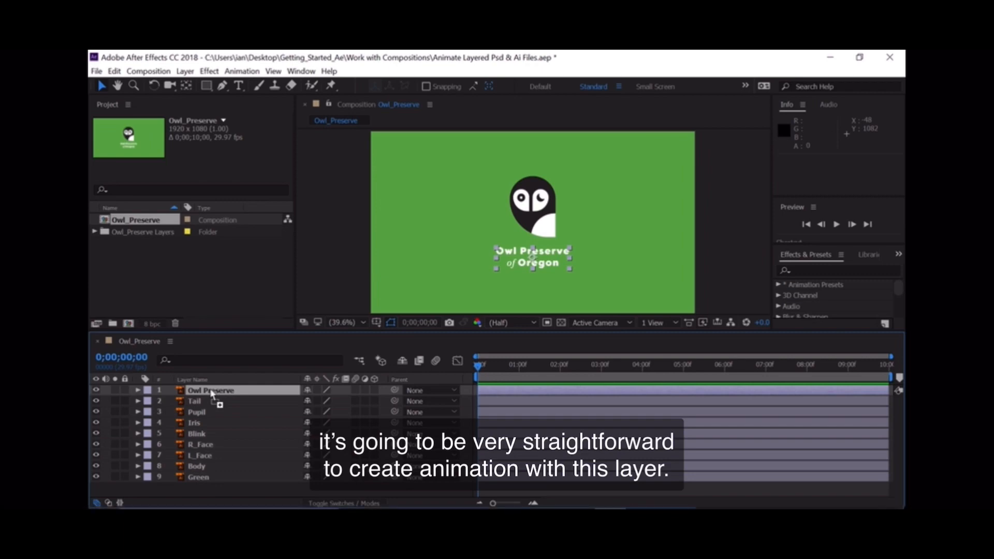
{"action": "key", "text": "t"}
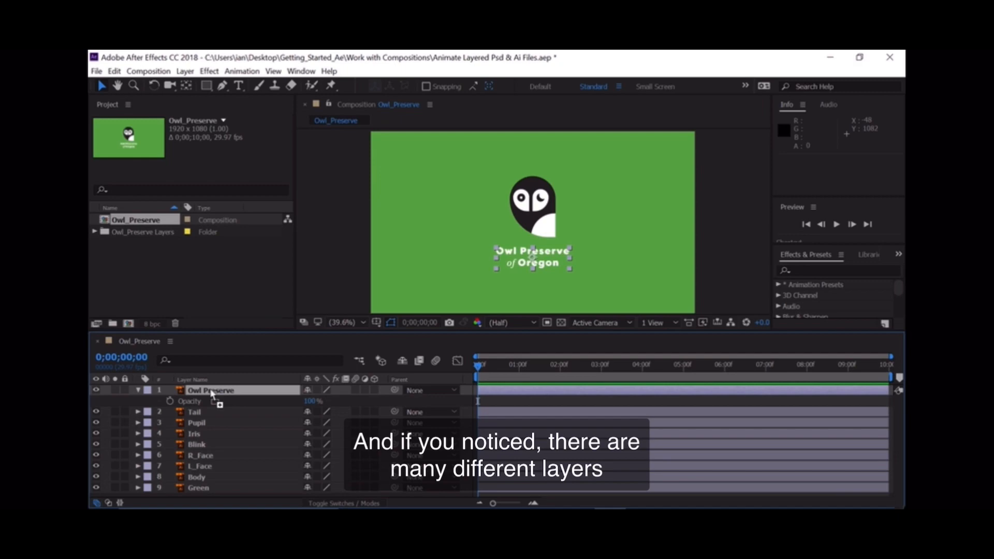
Check which part of the owl the Tail, Pupil, Blink, R_Face and Body layers contain, switching Body's visibility off and on.
{"action": "left_click", "coordinate": [195, 413]}
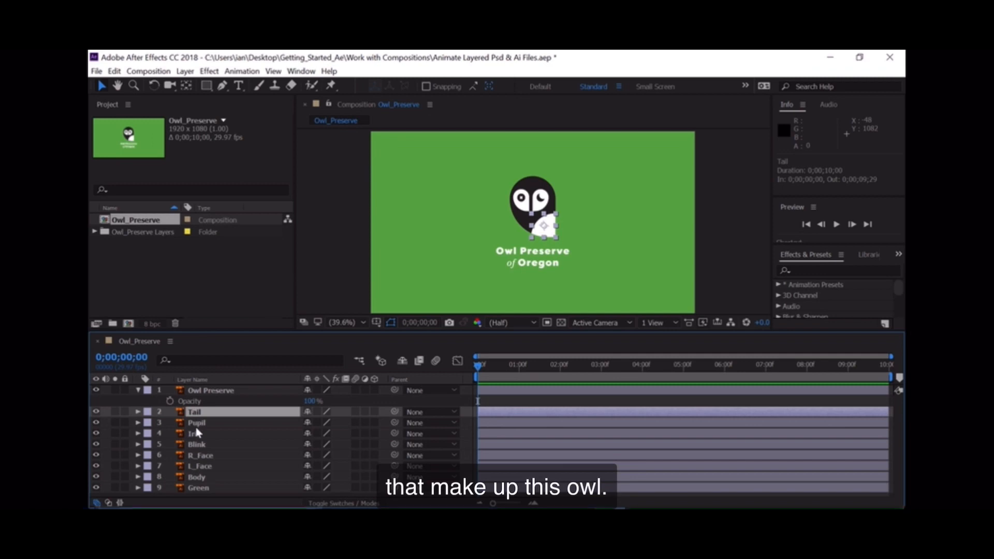
{"action": "left_click", "coordinate": [196, 423]}
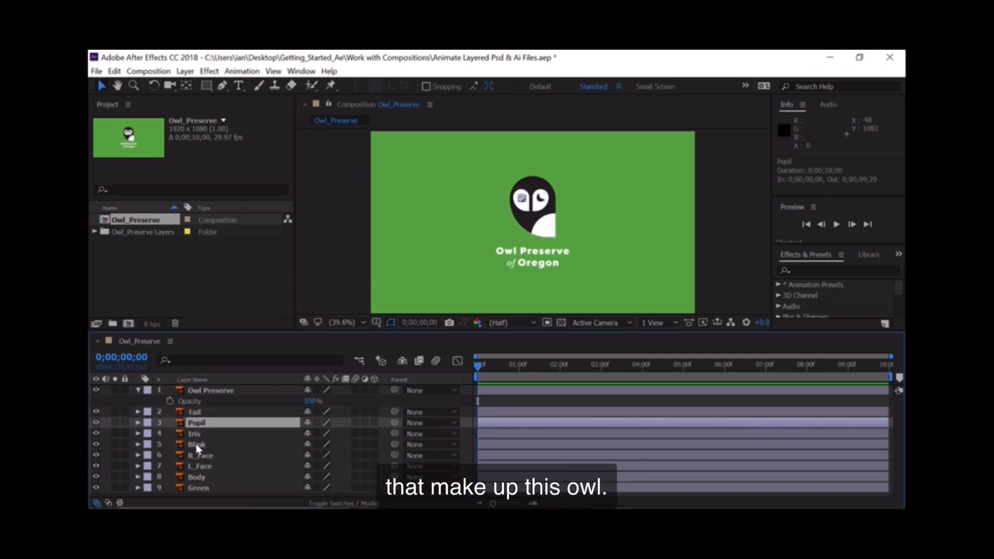
{"action": "left_click", "coordinate": [197, 446]}
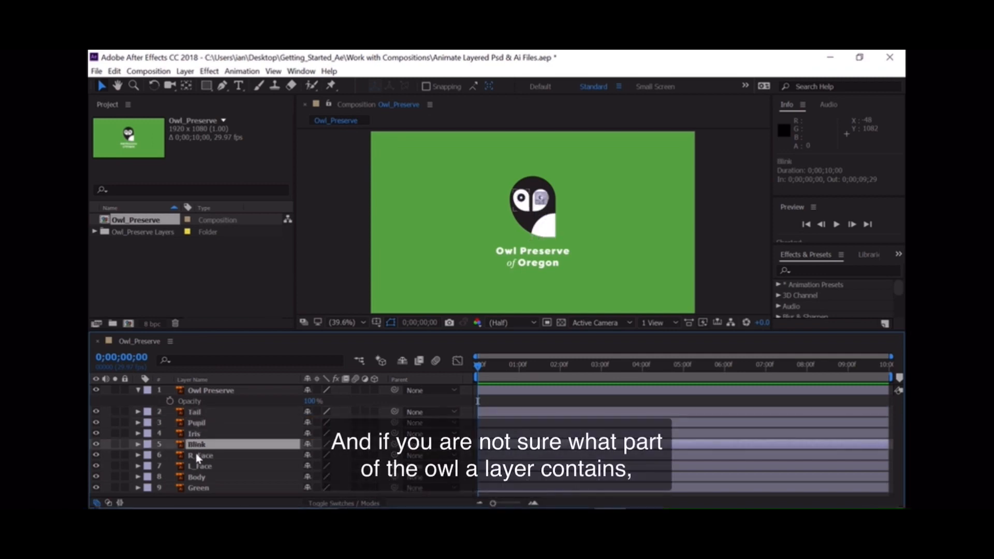
{"action": "left_click", "coordinate": [198, 456]}
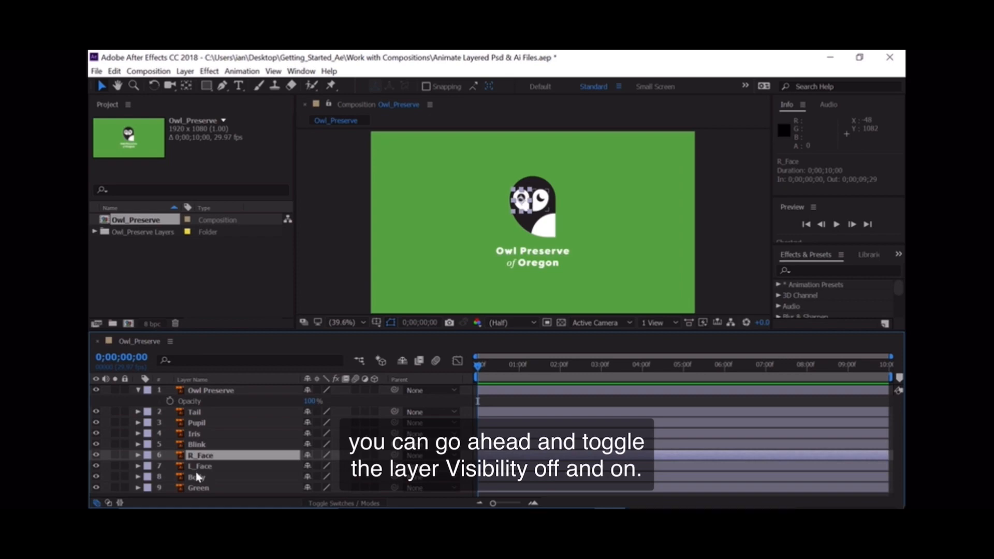
{"action": "left_click", "coordinate": [197, 477]}
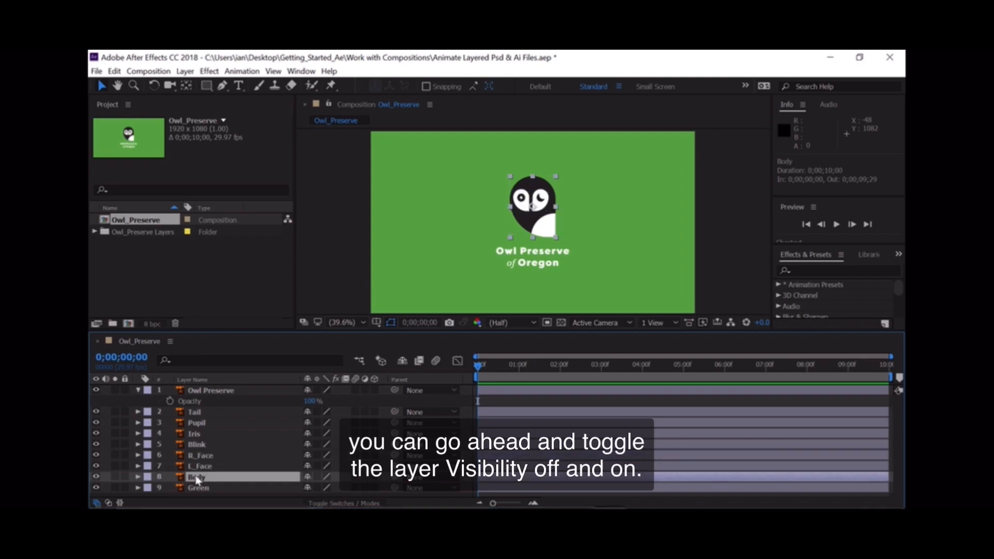
{"action": "left_click", "coordinate": [95, 476]}
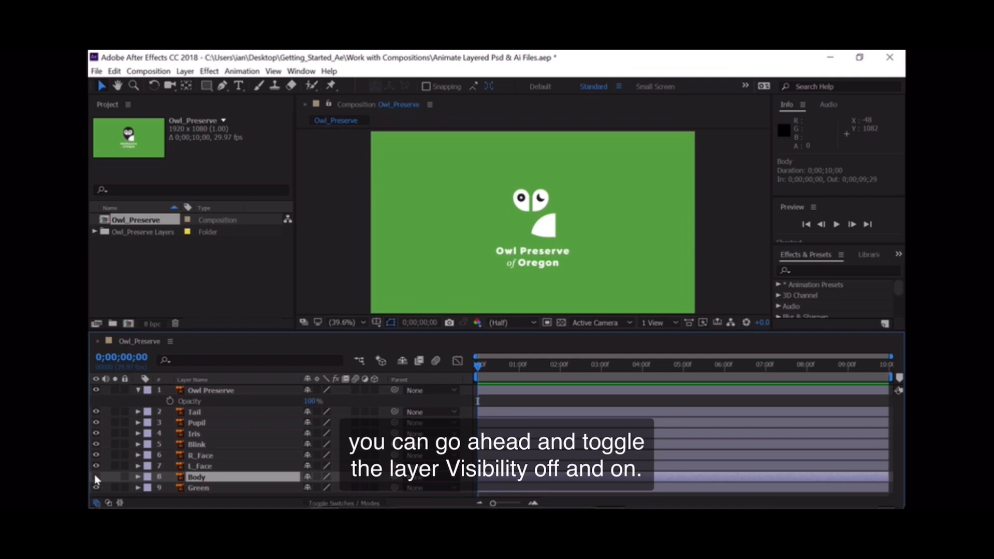
{"action": "left_click", "coordinate": [95, 476]}
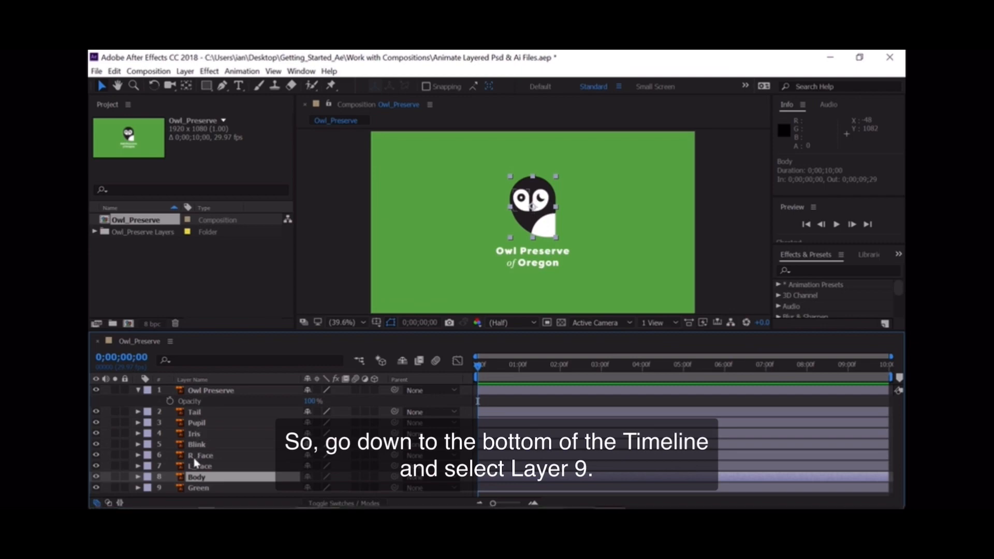
Duplicate the Green background layer and place the copy directly below the Owl Preserve text layer.
{"action": "left_click", "coordinate": [201, 489]}
{"action": "key", "text": "ctrl+d"}
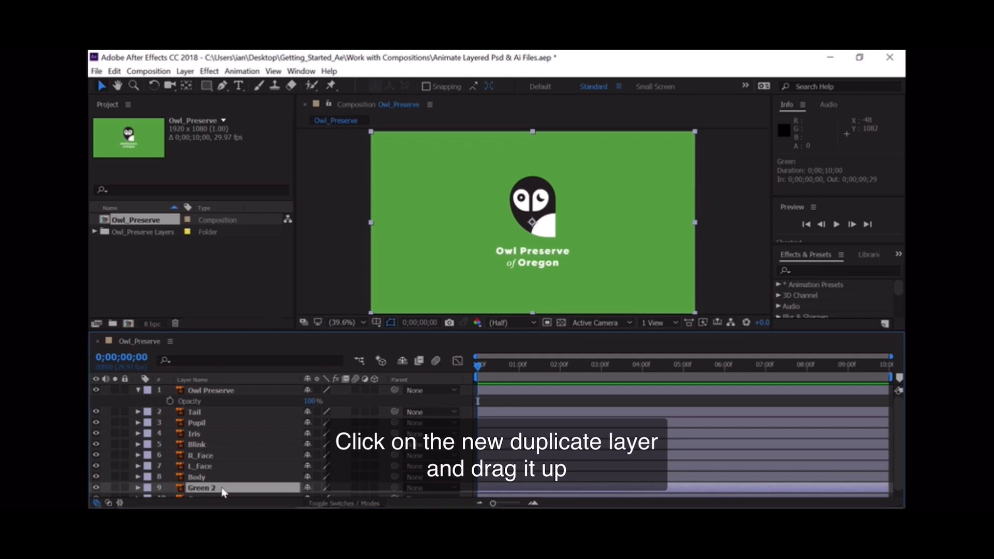
{"action": "left_click", "coordinate": [222, 490]}
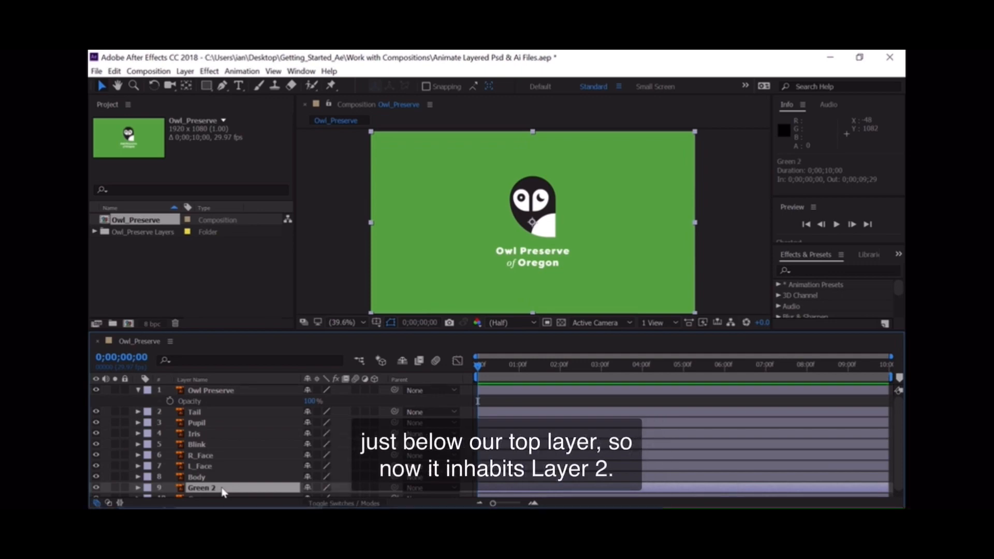
{"action": "left_click_drag", "start_coordinate": [223, 491], "coordinate": [212, 415]}
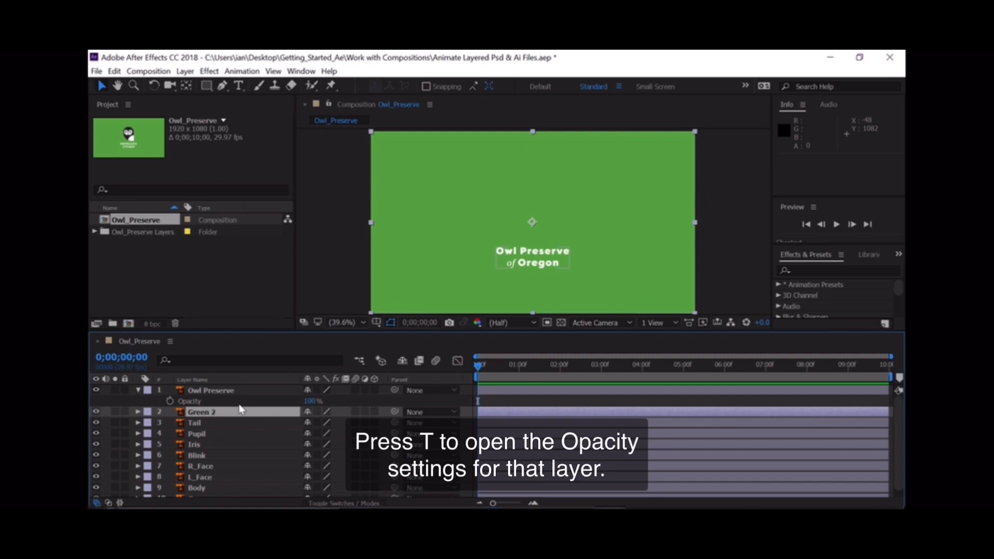
Animate the Green 2 layer's Opacity from a 100% keyframe at frame 0 to 0% at 0;00;01;00, and scrub through the fade.
{"action": "key", "text": "t"}
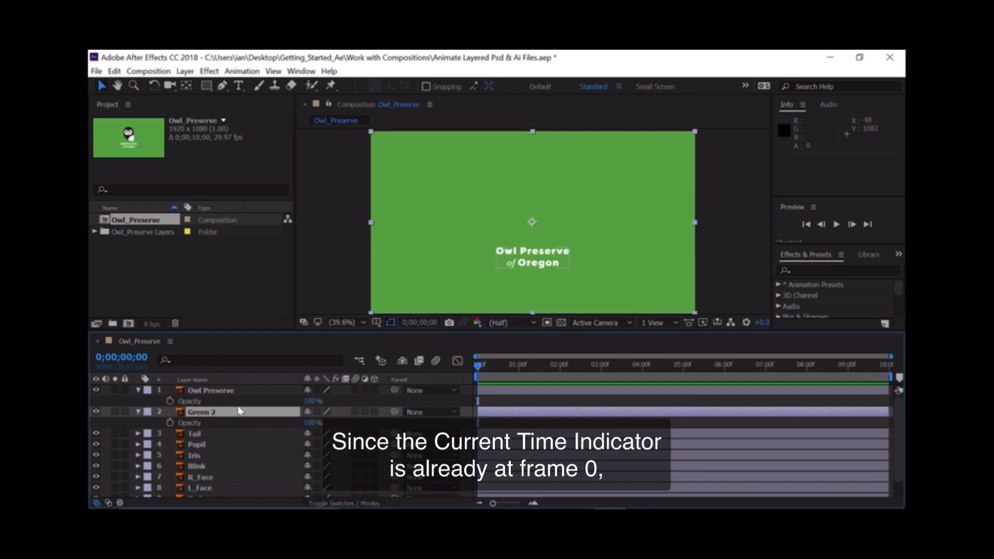
{"action": "left_click", "coordinate": [170, 424]}
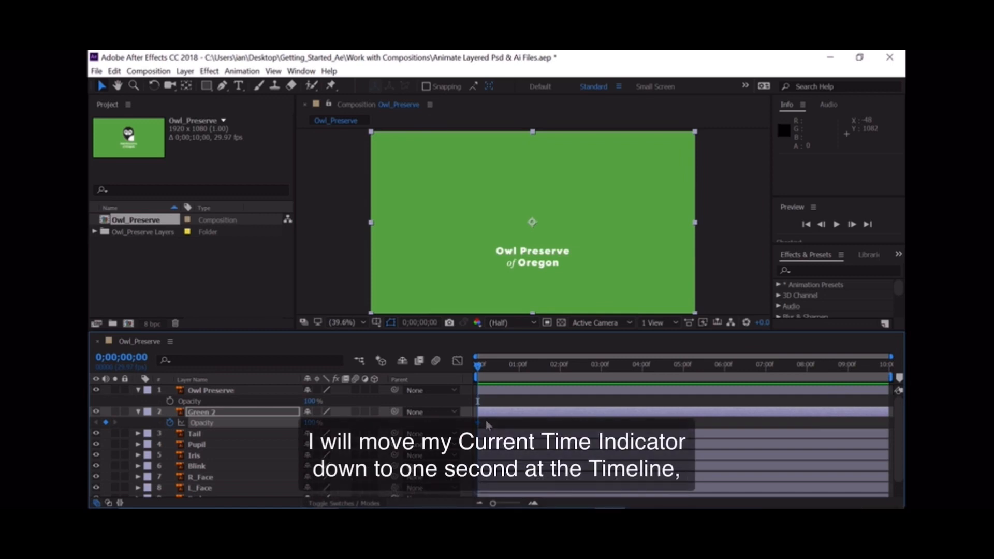
{"action": "left_click", "coordinate": [520, 367]}
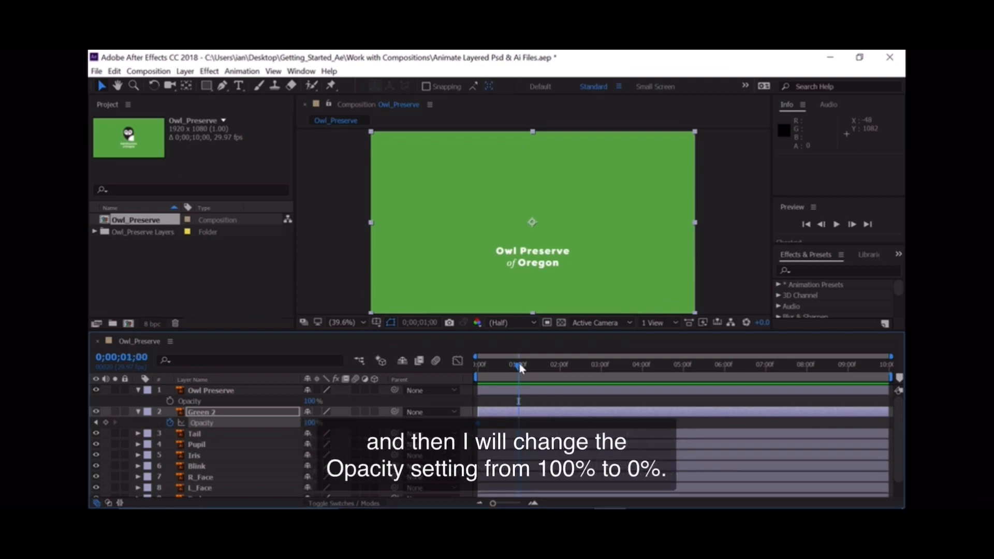
{"action": "left_click", "coordinate": [310, 424]}
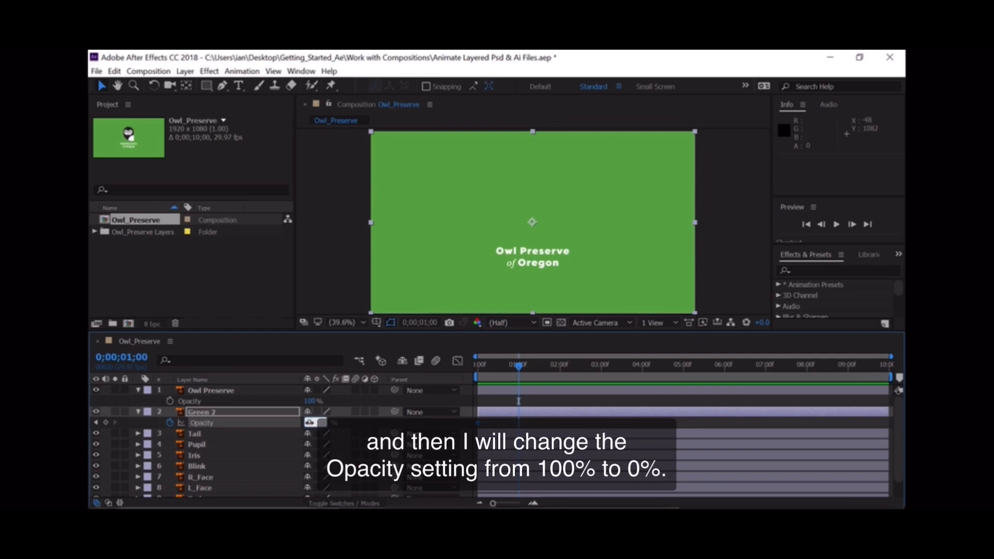
{"action": "type", "text": "0"}
{"action": "key", "text": "Return"}
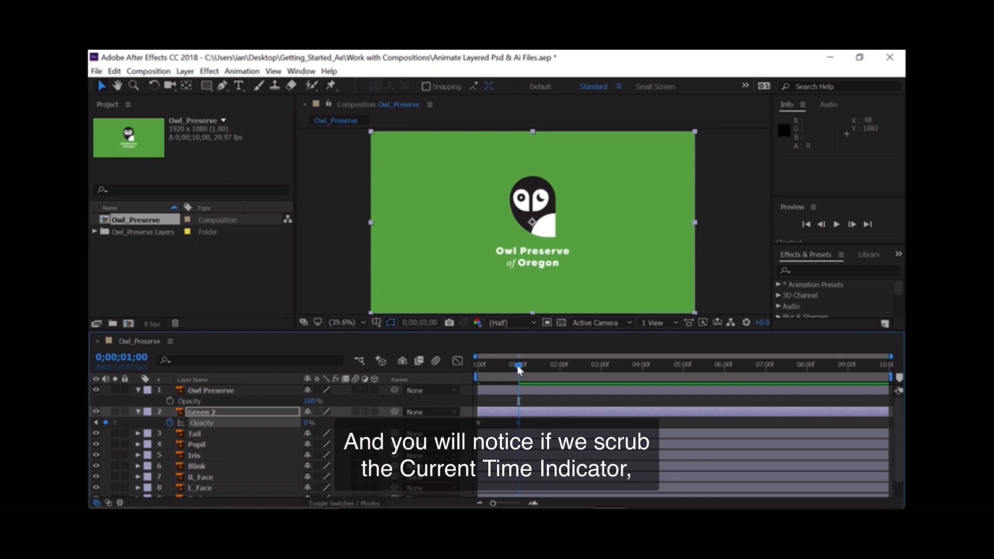
{"action": "mouse_move", "coordinate": [517, 366]}
{"action": "left_mouse_down"}
{"action": "mouse_move", "coordinate": [459, 361]}
{"action": "mouse_move", "coordinate": [514, 364]}
{"action": "left_mouse_up"}
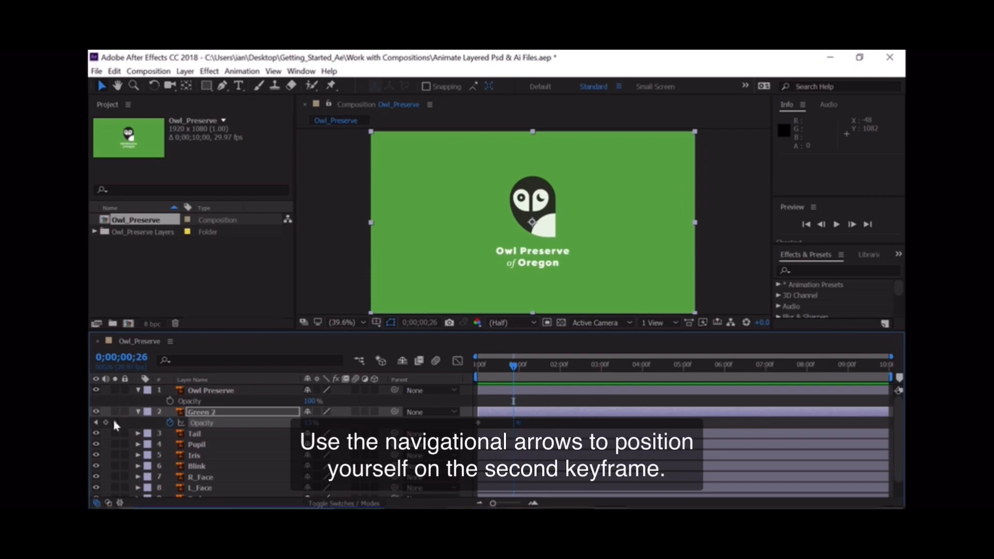
Trim the start of the Owl Preserve text layer to Green 2's second keyframe at 0;00;01;00 and keyframe its Opacity at 0% there.
{"action": "left_click", "coordinate": [114, 422]}
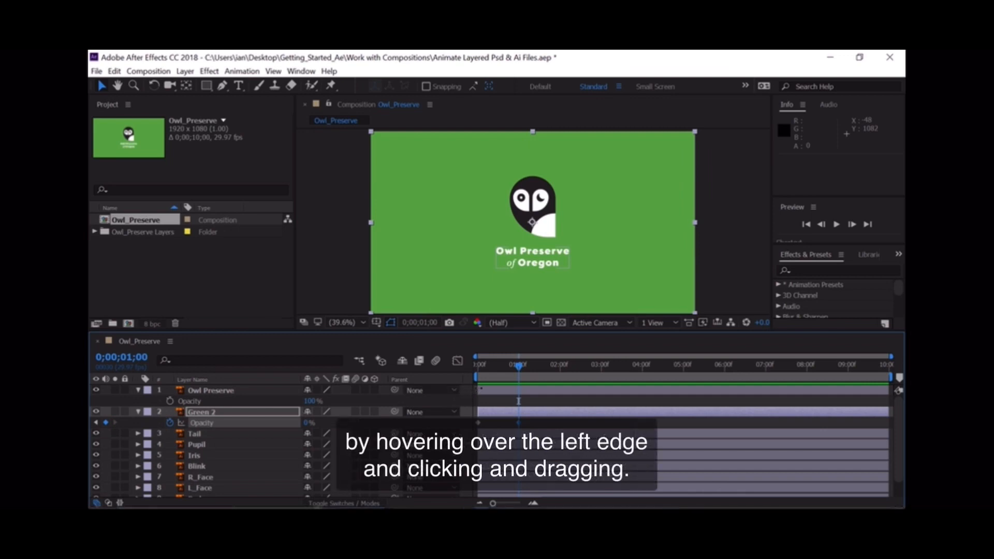
{"action": "left_click_drag", "start_coordinate": [479, 388], "coordinate": [512, 389]}
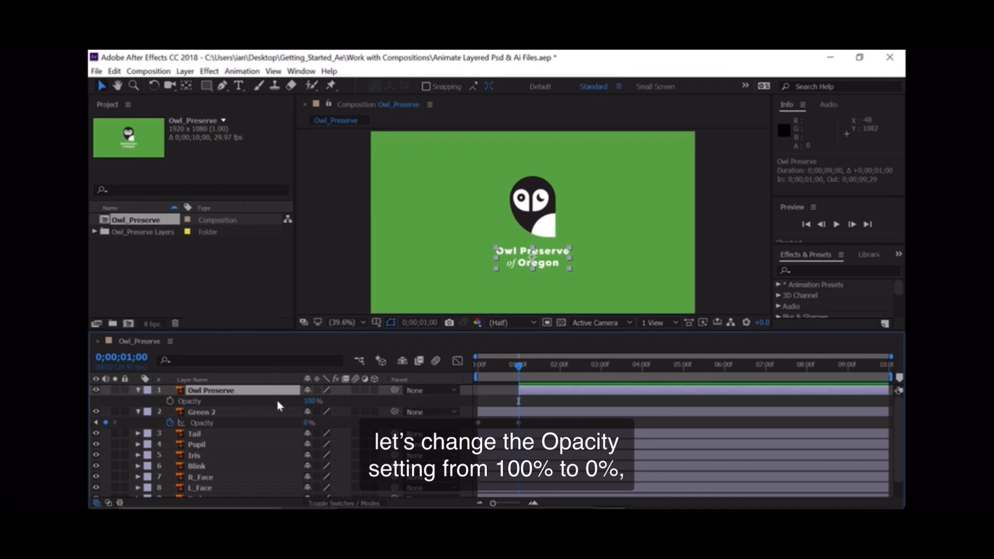
{"action": "left_click", "coordinate": [310, 402]}
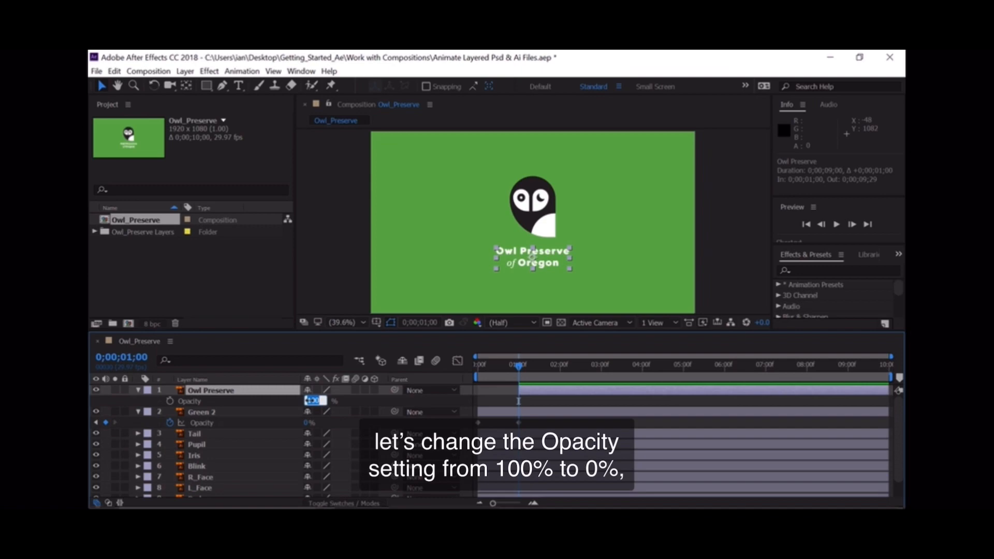
{"action": "type", "text": "0"}
{"action": "key", "text": "Return"}
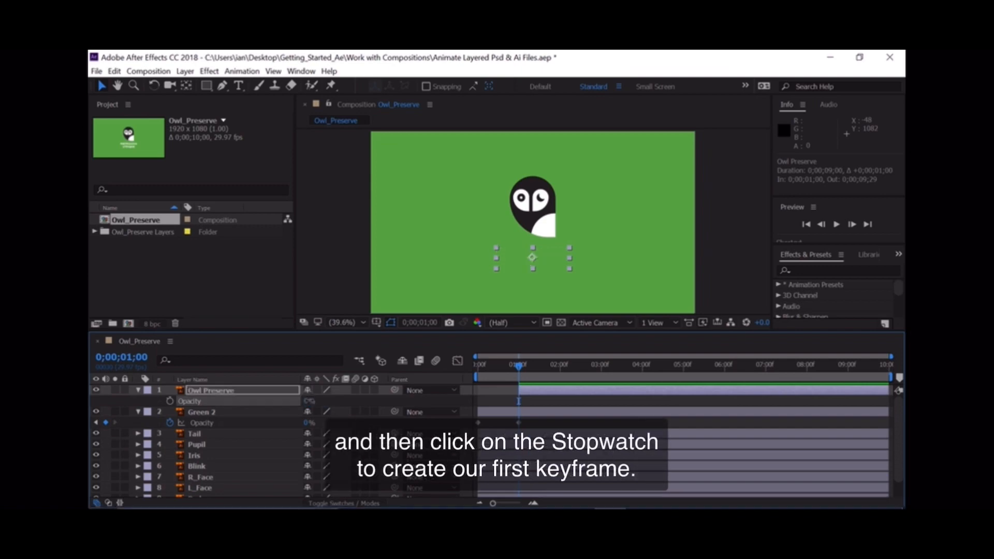
{"action": "left_click", "coordinate": [171, 402]}
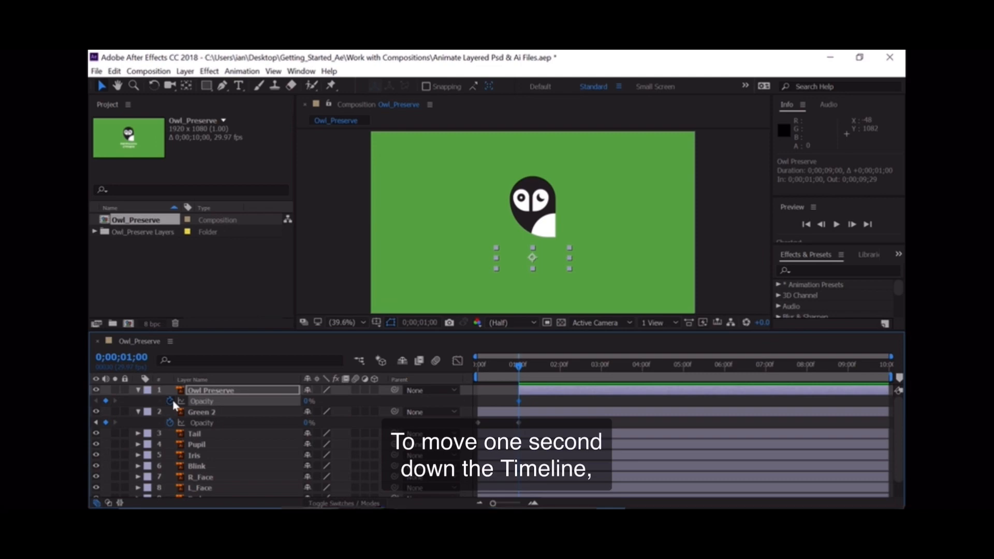
Move the current time one second ahead to 0;00;02;00 and keyframe the Owl Preserve text layer's Opacity at 100% there.
{"action": "left_click", "coordinate": [136, 358]}
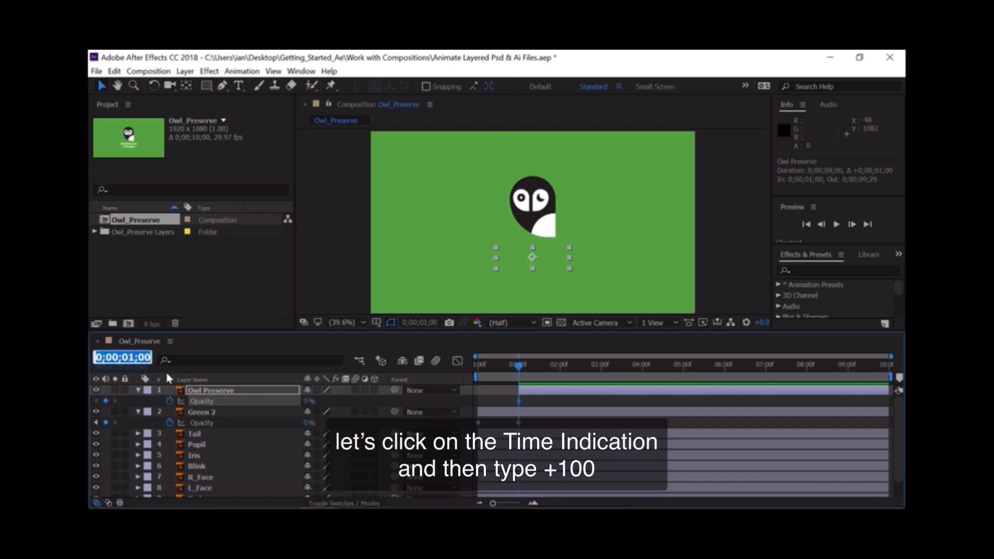
{"action": "type", "text": "+1"}
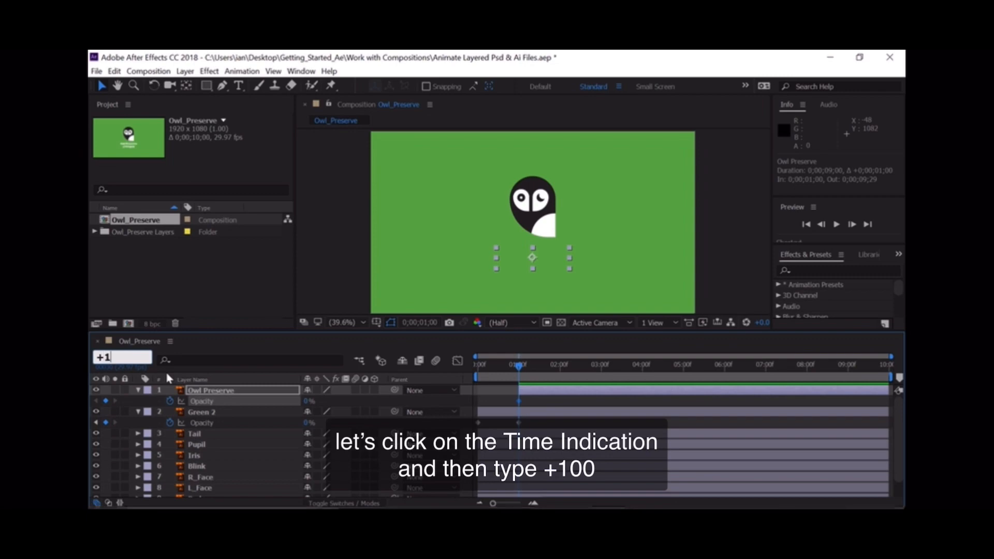
{"action": "type", "text": "00"}
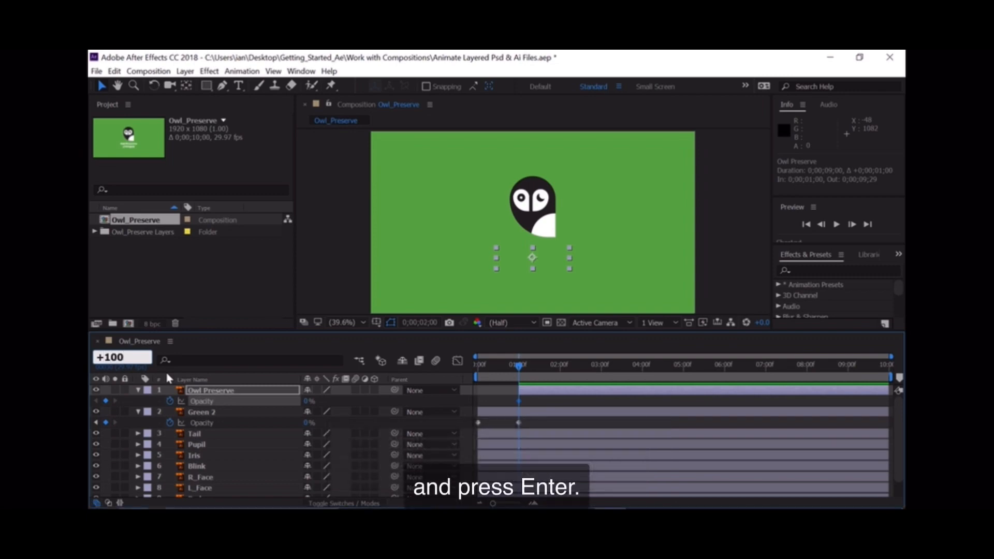
{"action": "key", "text": "Return"}
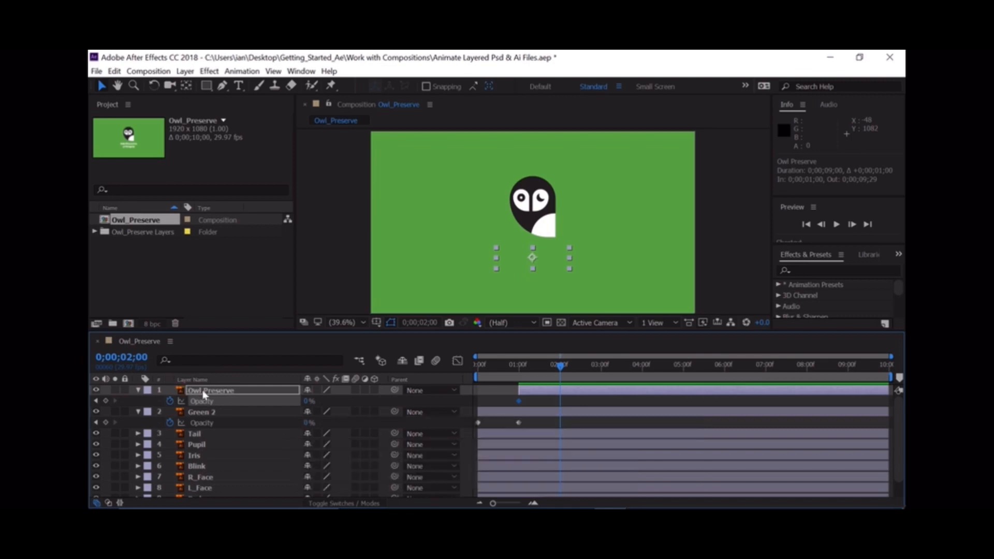
{"action": "left_click", "coordinate": [306, 401]}
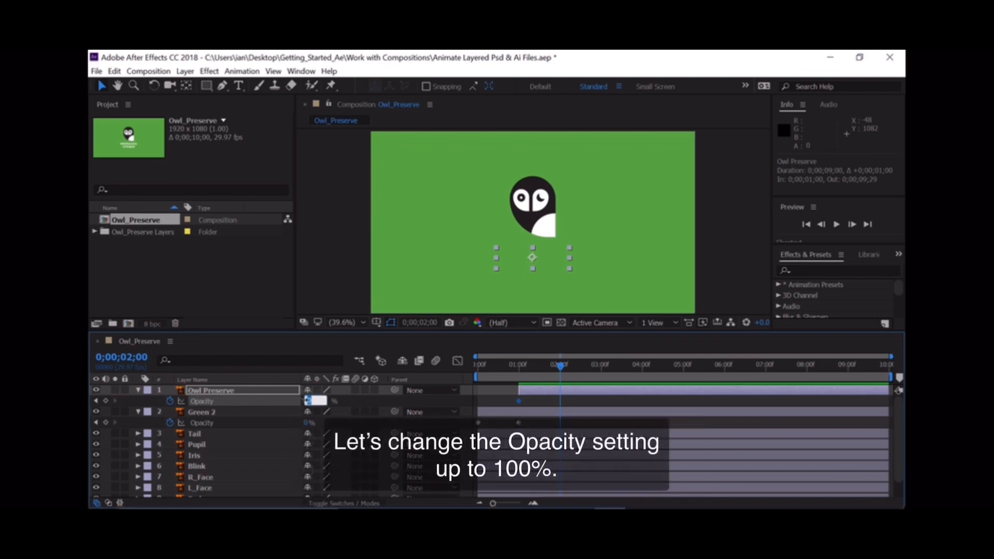
{"action": "type", "text": "100"}
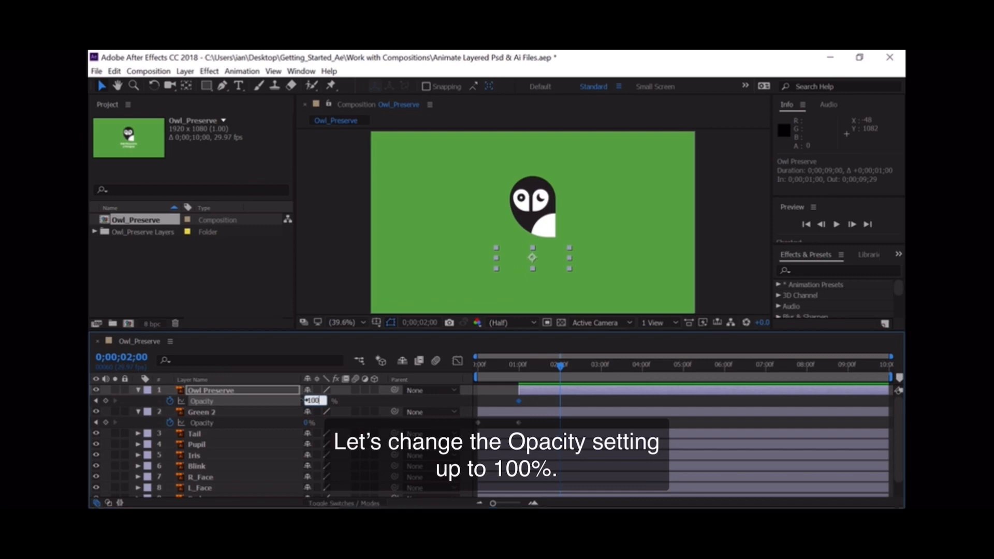
{"action": "key", "text": "Return"}
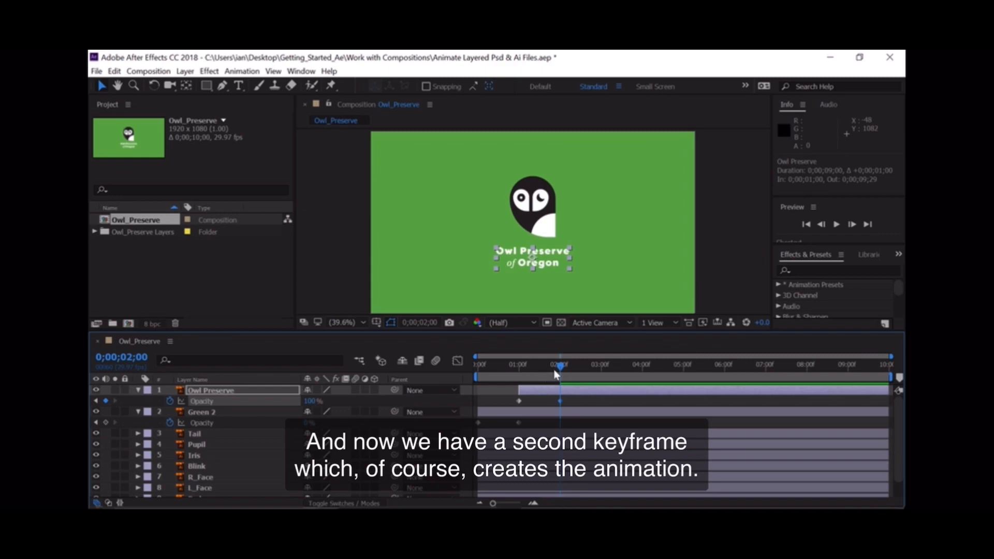
Preview the owl and text fade-in animation from the beginning of the timeline.
{"action": "left_click_drag", "start_coordinate": [561, 372], "coordinate": [453, 365]}
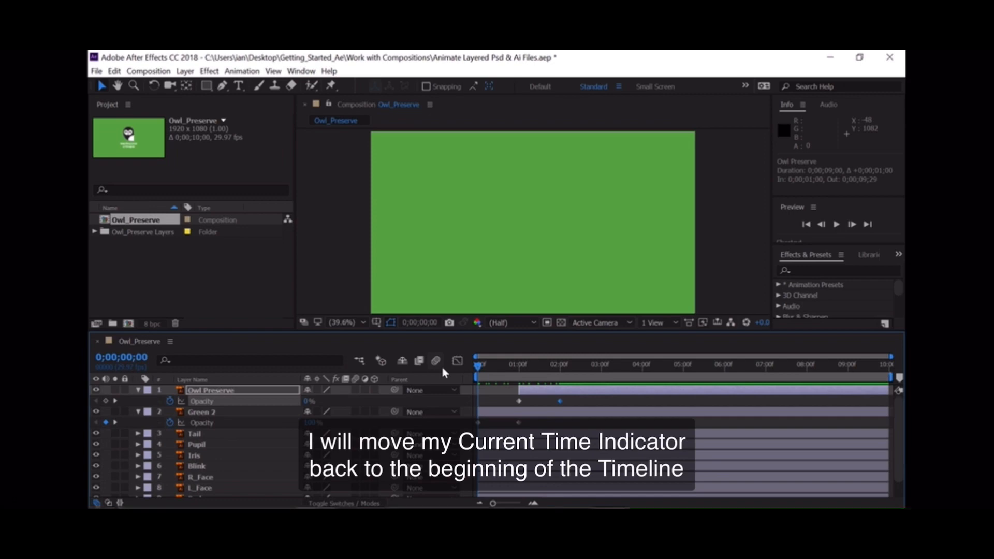
{"action": "key", "text": "space"}
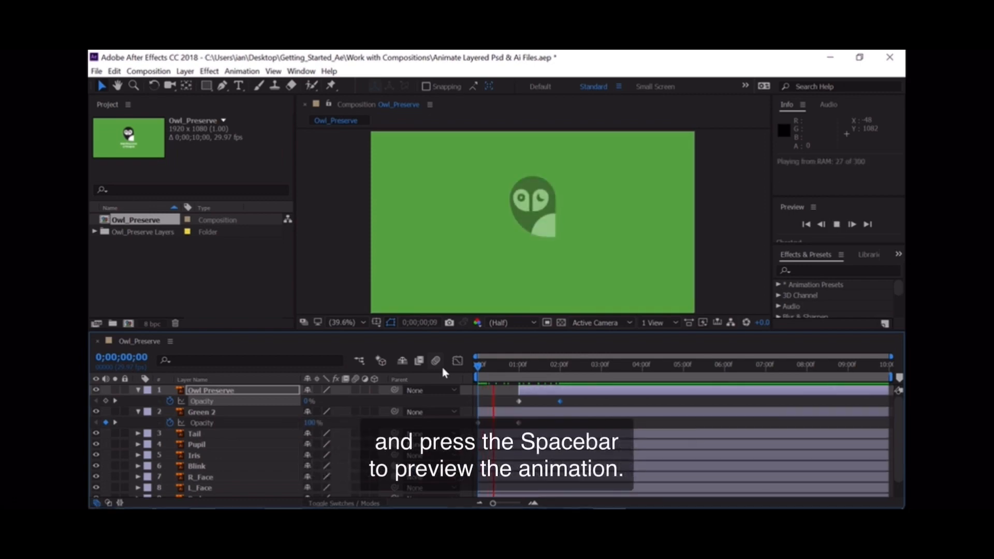